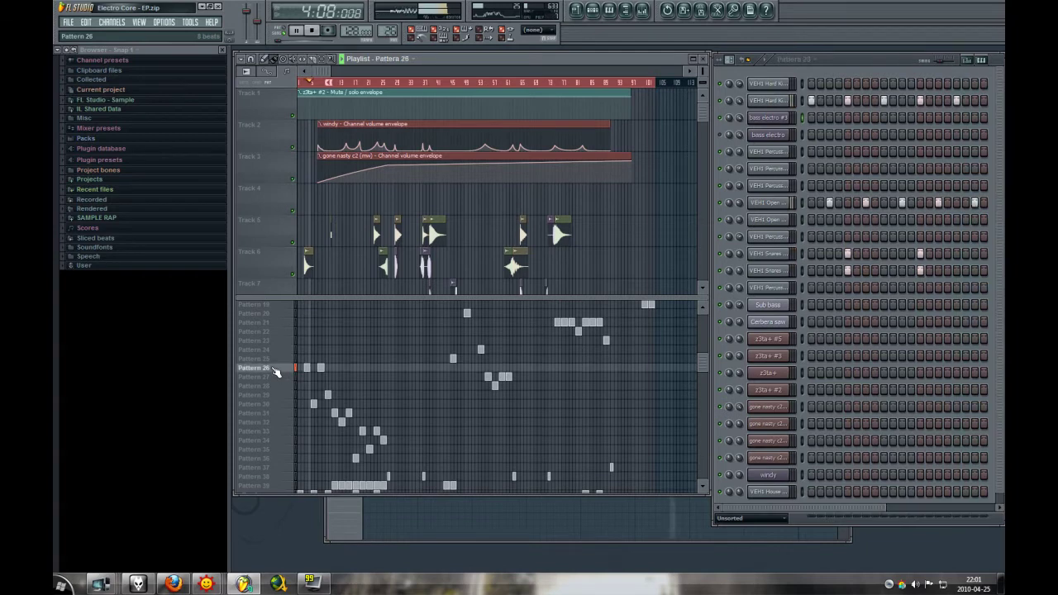
- Select Pattern 31 in the playlist and view the 3x Osc plugin settings of the bass electro #3 channel
left_click_drag(851, 510, 711, 514)
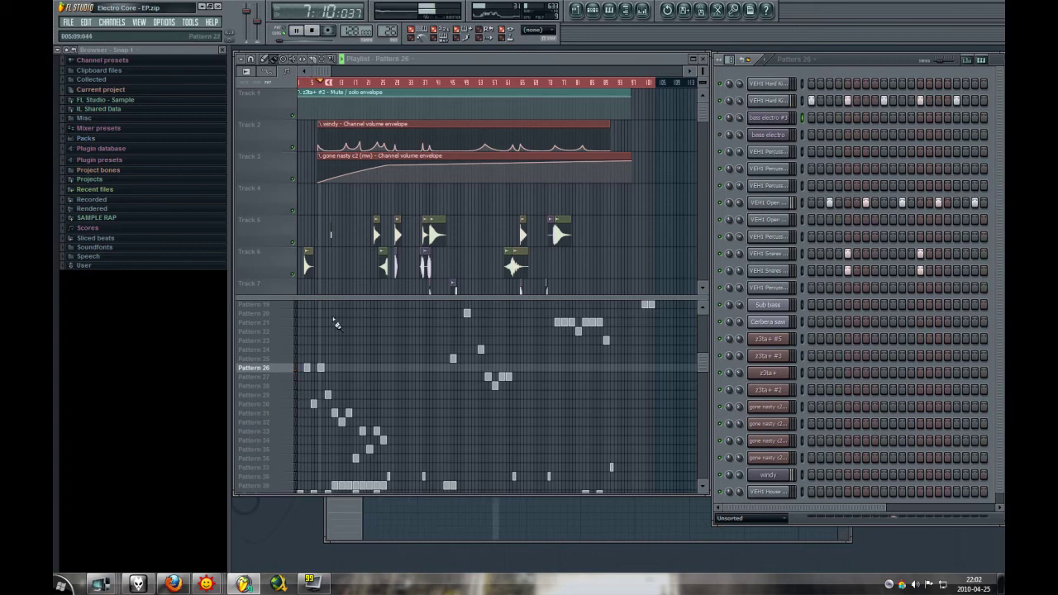
mouse_move(702, 363)
left_mouse_down()
mouse_move(694, 300)
mouse_move(699, 371)
left_mouse_up()
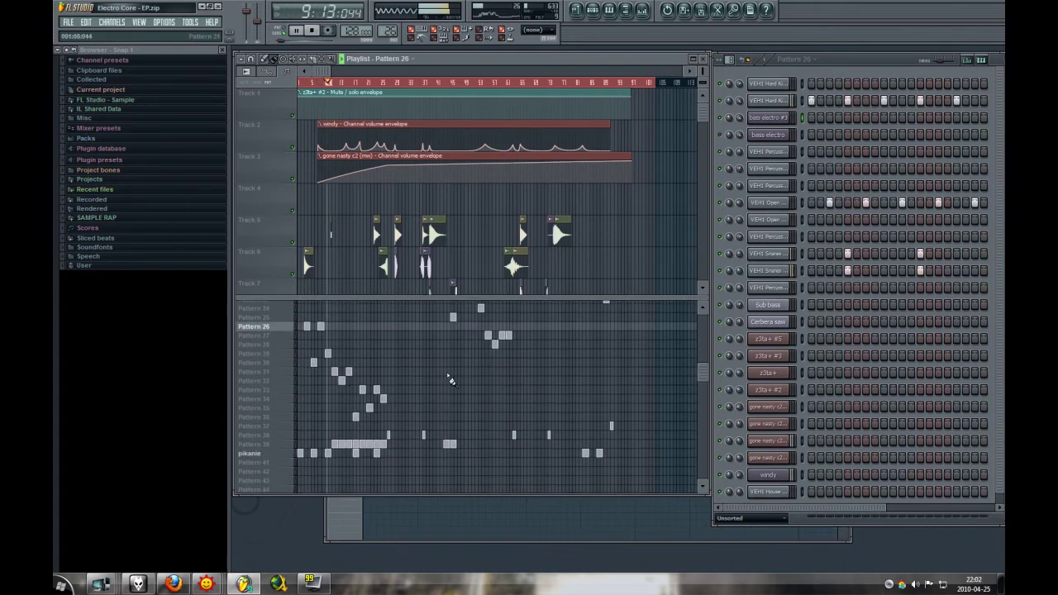
left_click(277, 373)
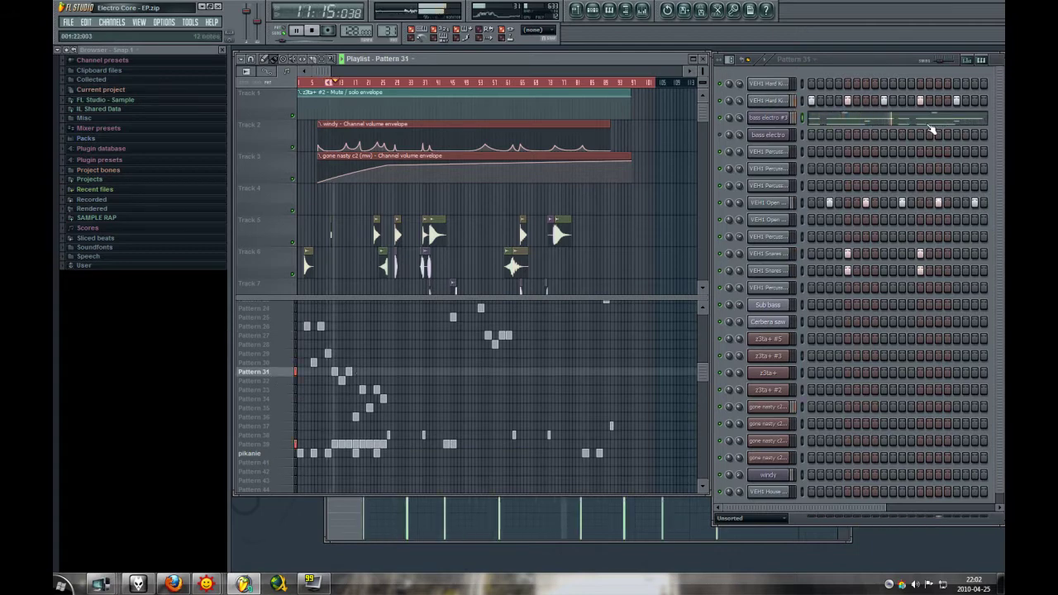
left_click(768, 118)
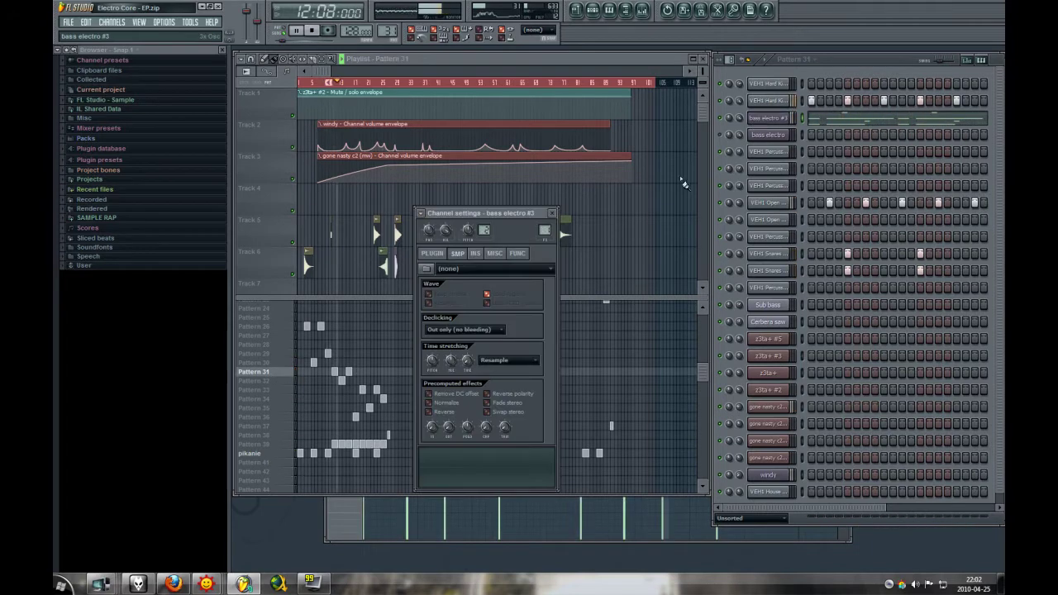
left_click(442, 254)
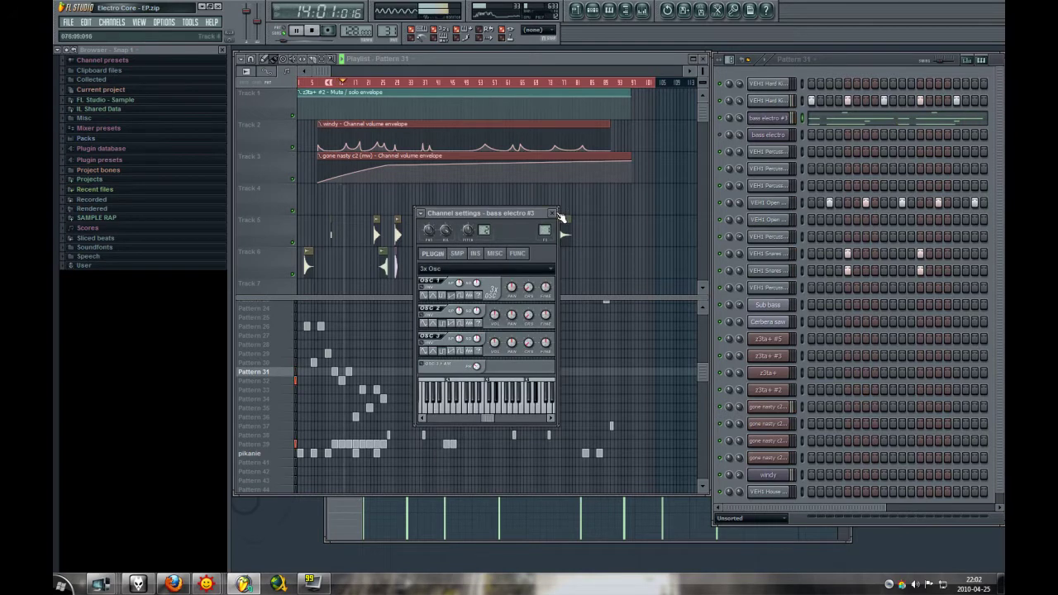
left_click(554, 214)
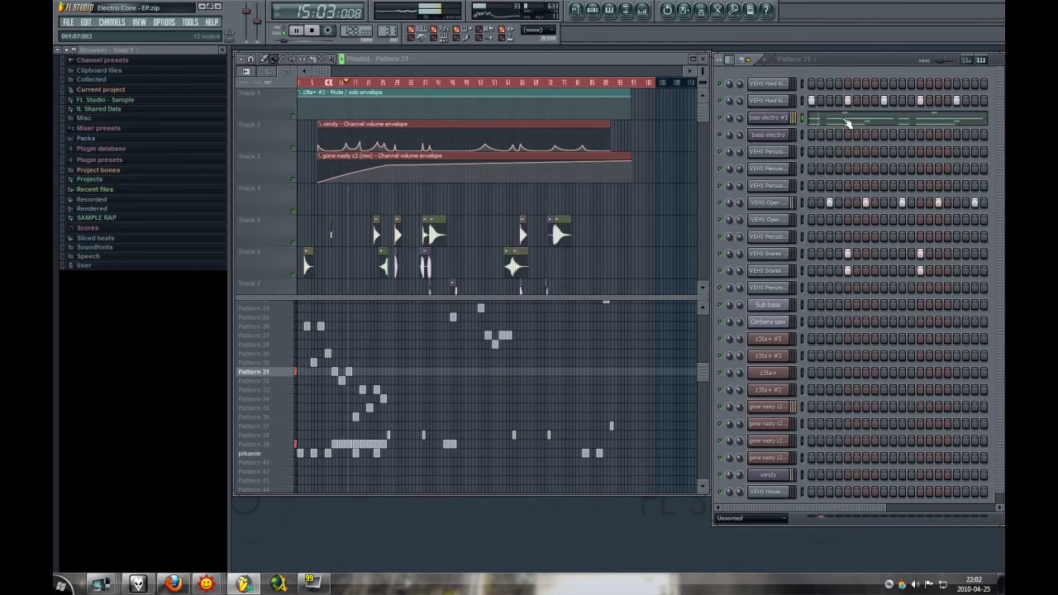
- Examine the bass electro #3 notes in the piano roll for Pattern 31 and for Pattern 36
left_click(846, 123)
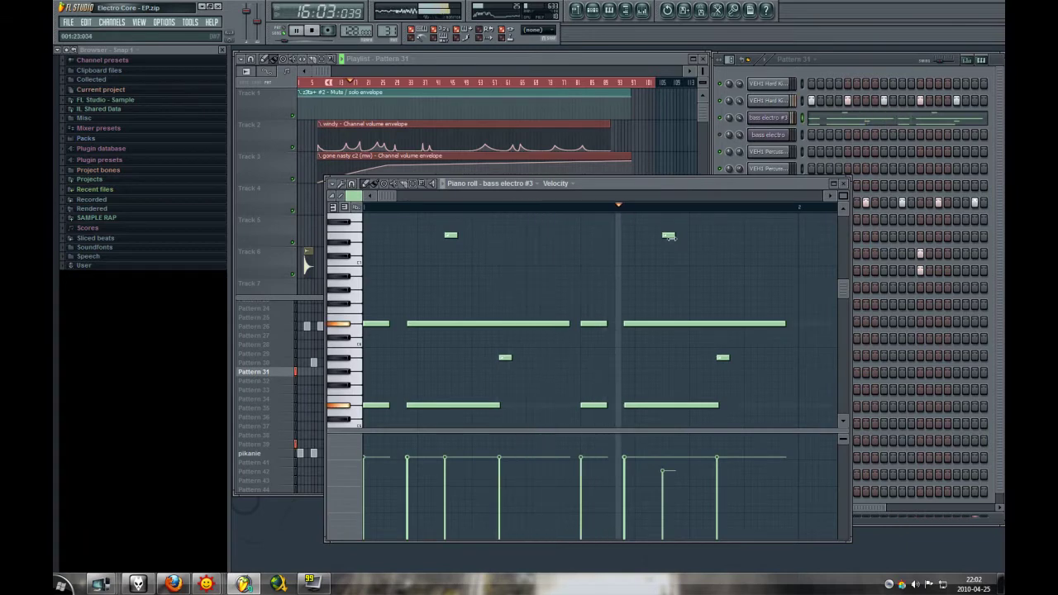
left_click(843, 184)
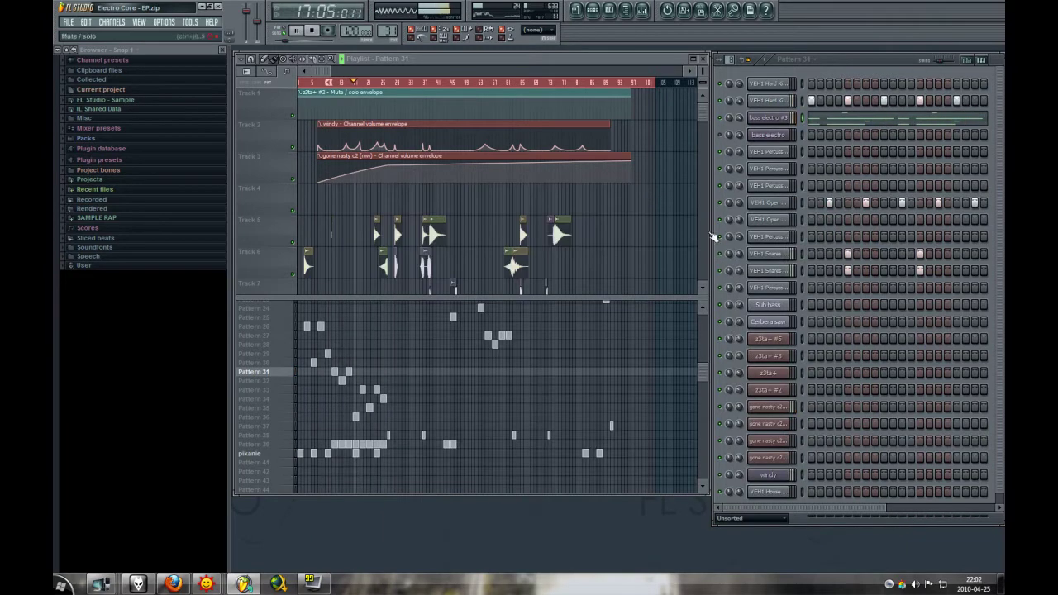
scroll(361, 438, "up", 3)
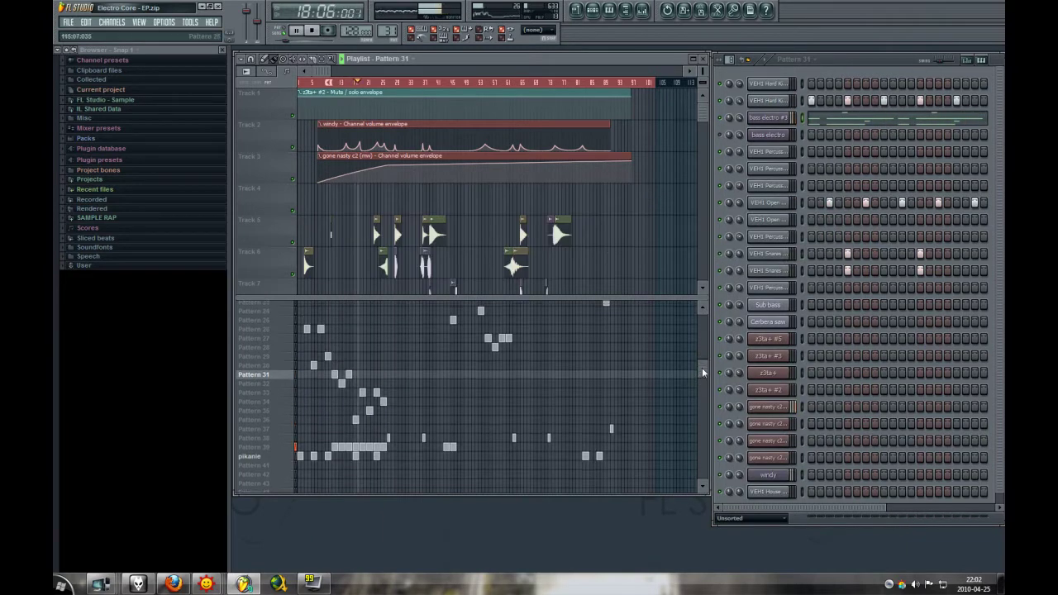
left_click(261, 466)
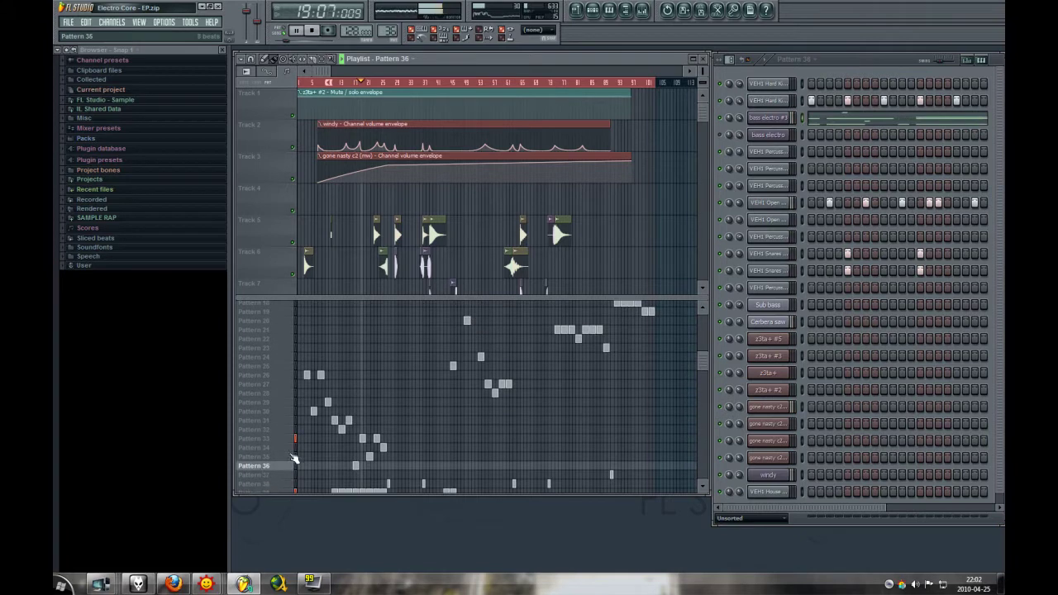
left_click(916, 122)
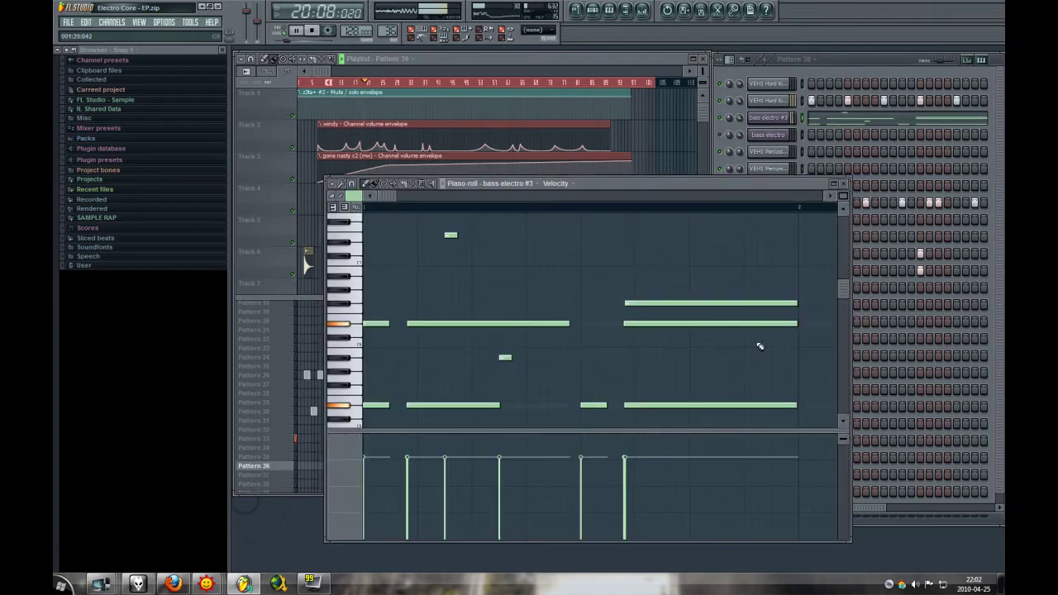
left_click(843, 184)
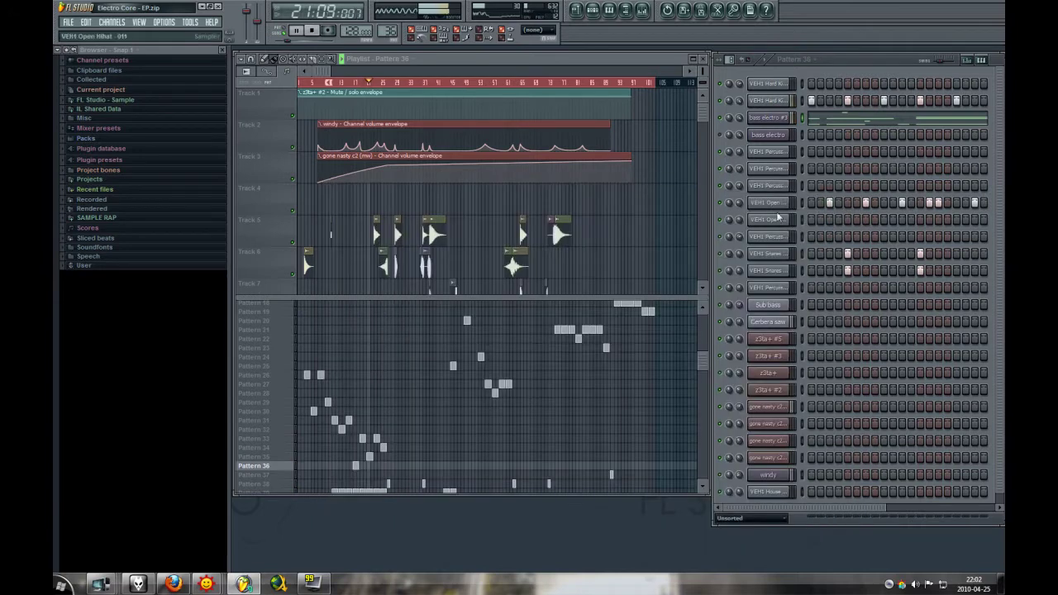
- Select Pattern 11 and view the synth presets of its z3ta+ #5, z3ta+ and z3ta+ #2 channels
left_click_drag(705, 345, 716, 313)
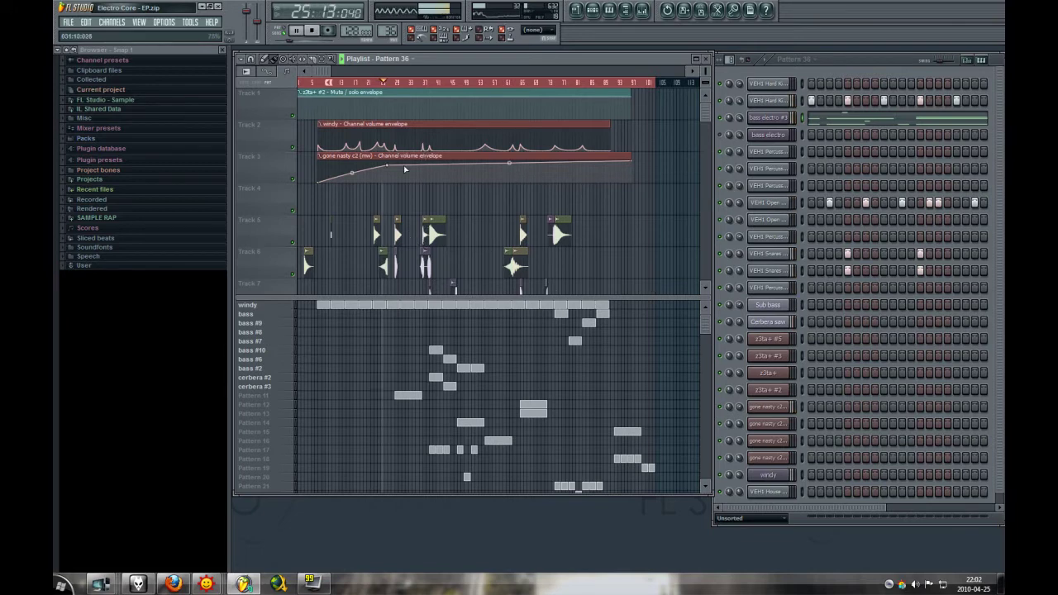
left_click_drag(705, 119, 707, 129)
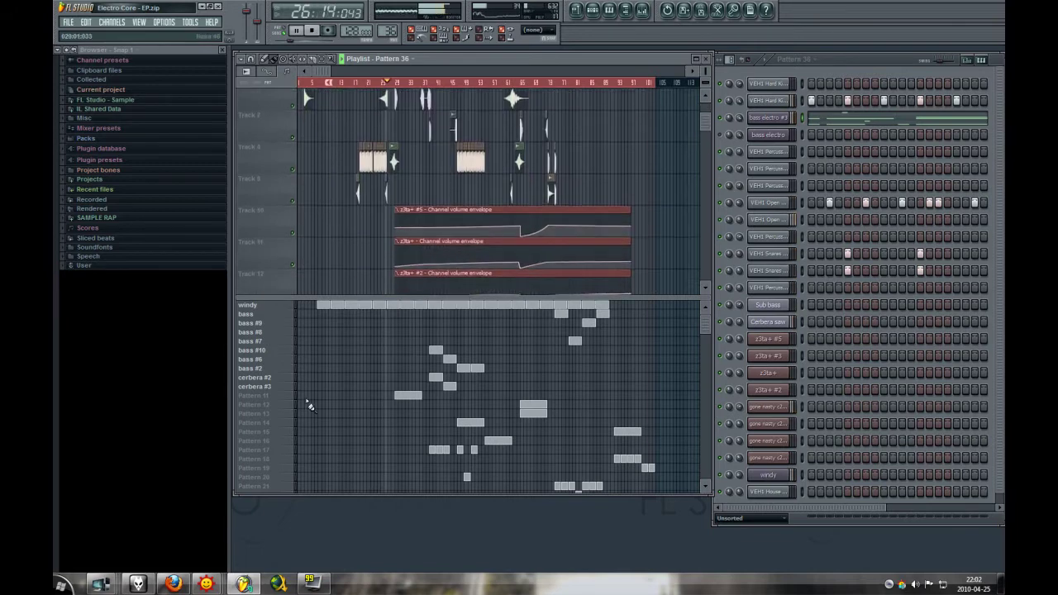
left_click(274, 398)
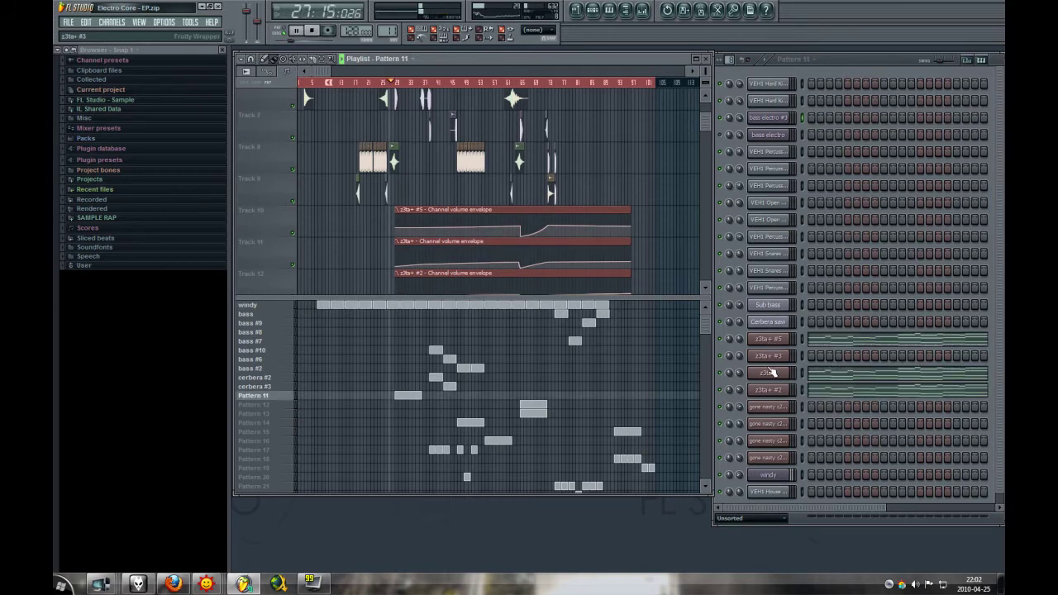
left_click(774, 343)
left_click_drag(781, 295, 641, 264)
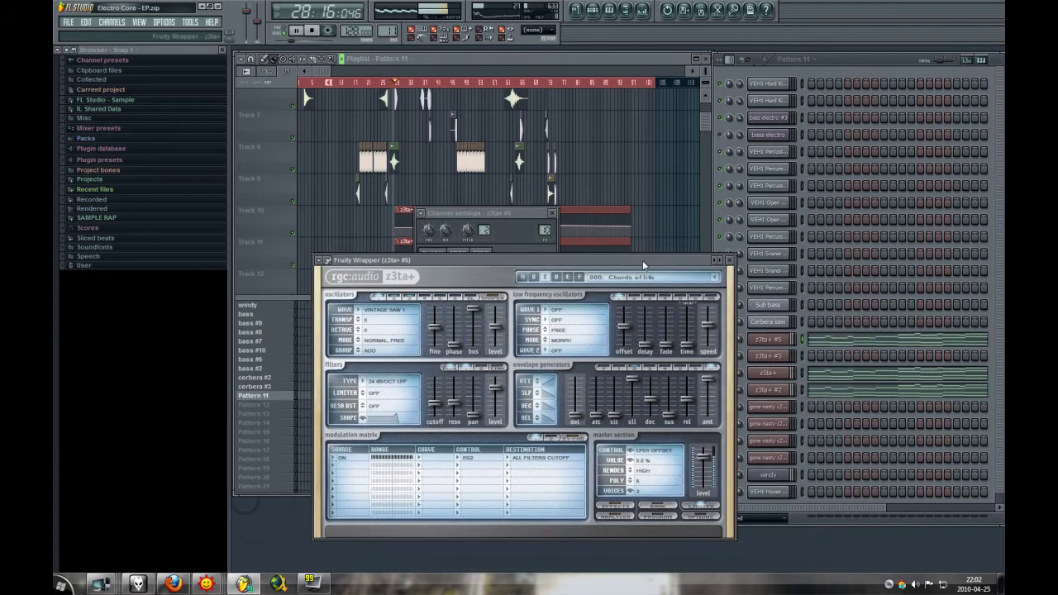
left_click(766, 355)
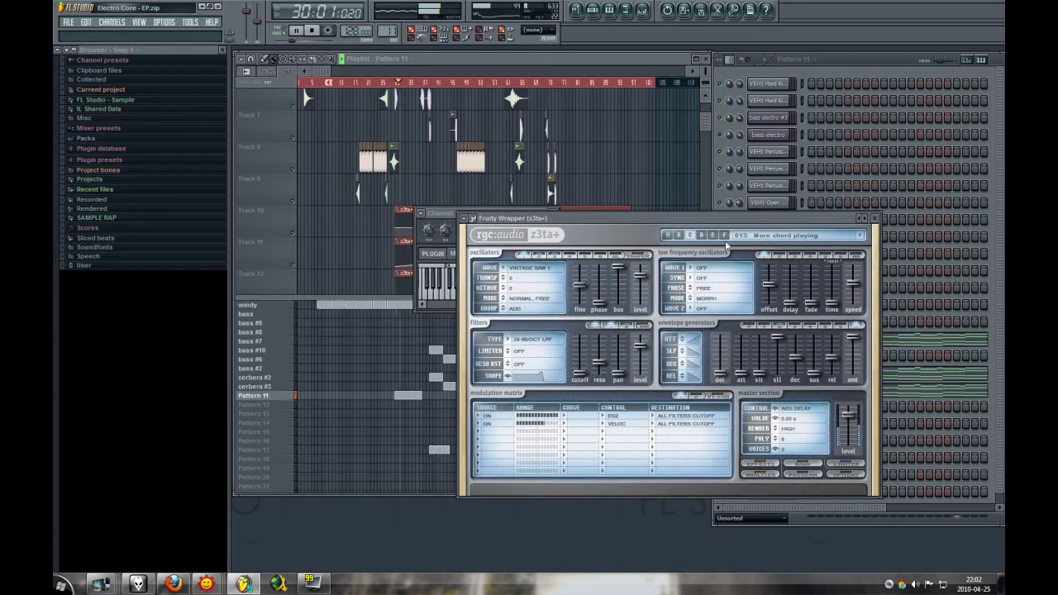
left_click_drag(757, 222, 608, 256)
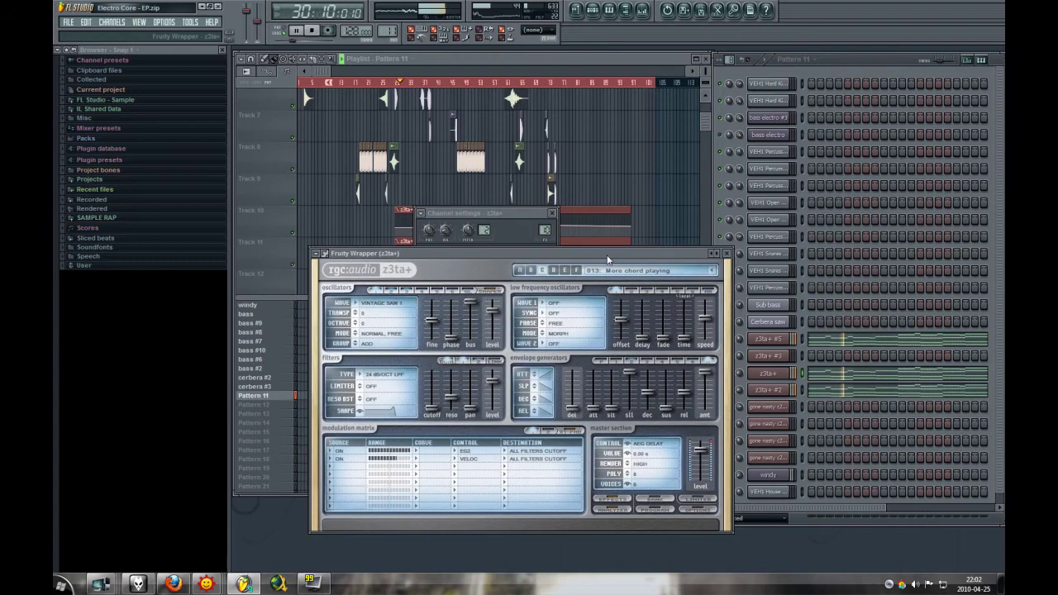
left_click(767, 380)
left_click_drag(693, 324, 561, 261)
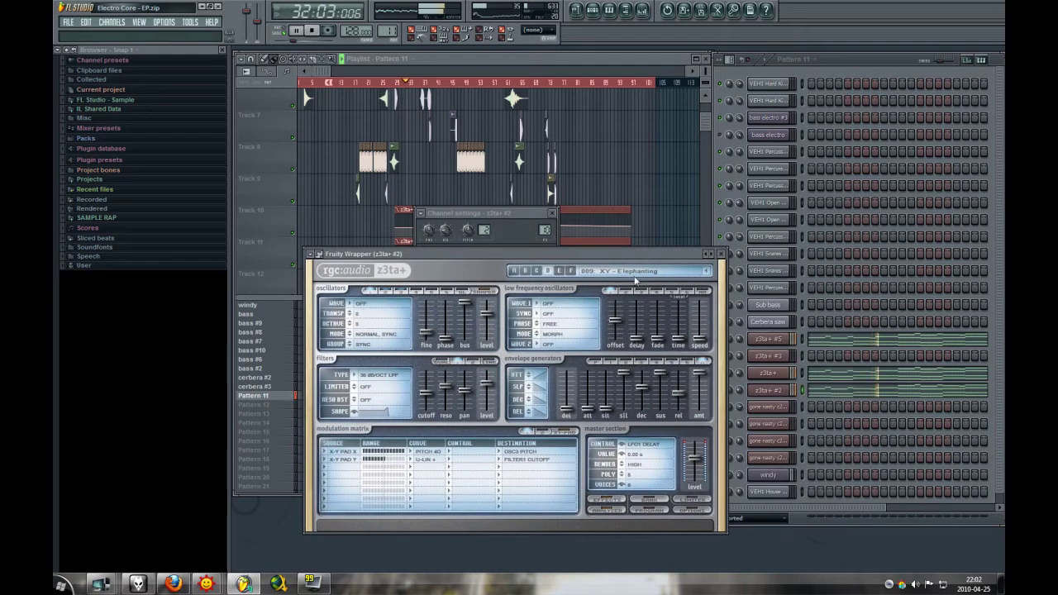
left_click(722, 254)
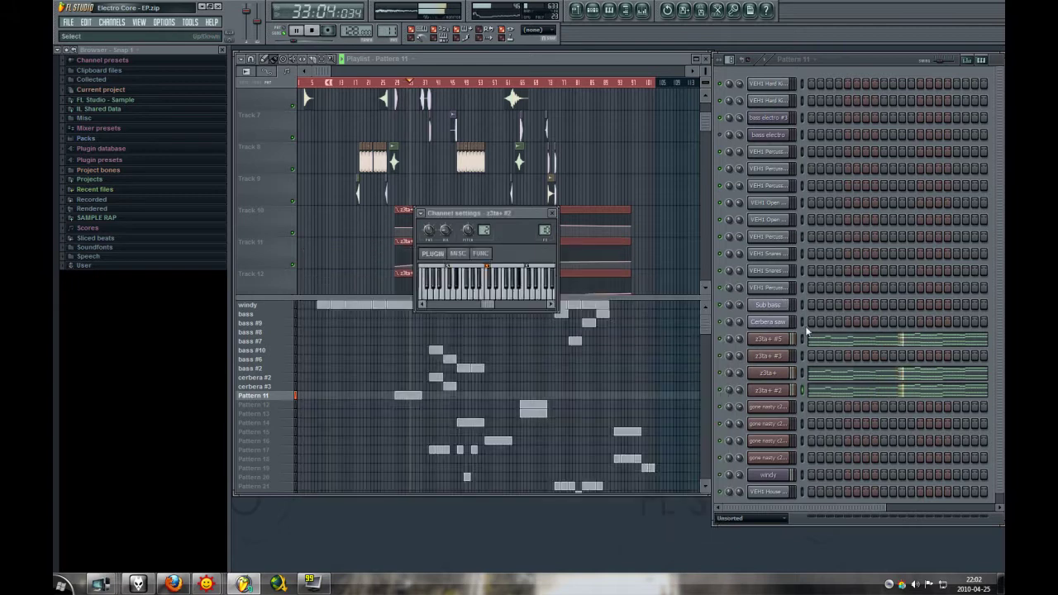
- Examine the z3ta+ #5 notes of Pattern 11 in the piano roll, and display the bass #10 pattern
left_click_drag(704, 123, 704, 129)
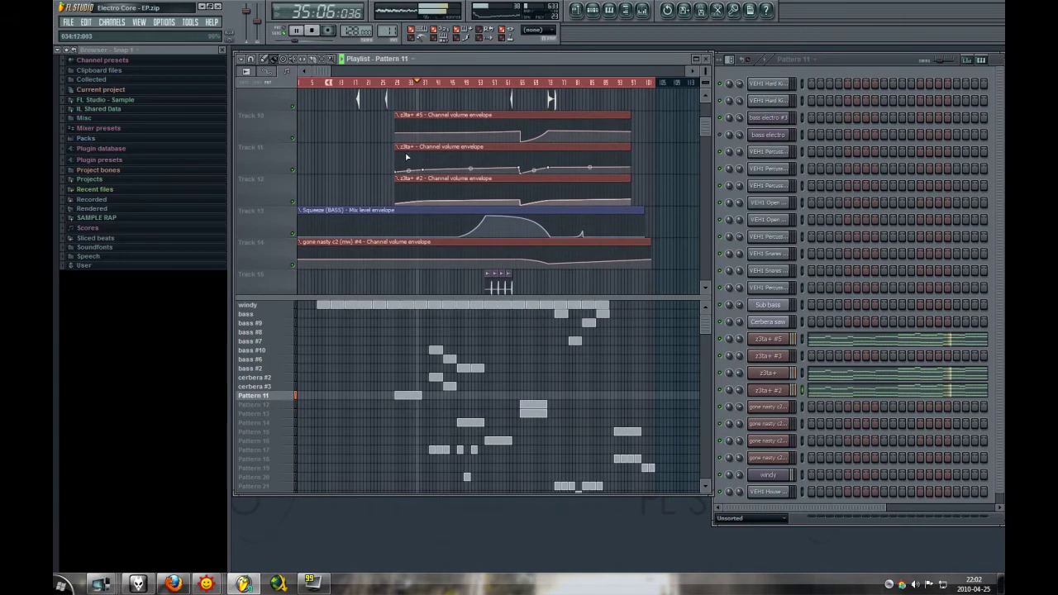
left_click(833, 342)
scroll(706, 299, "down", 3)
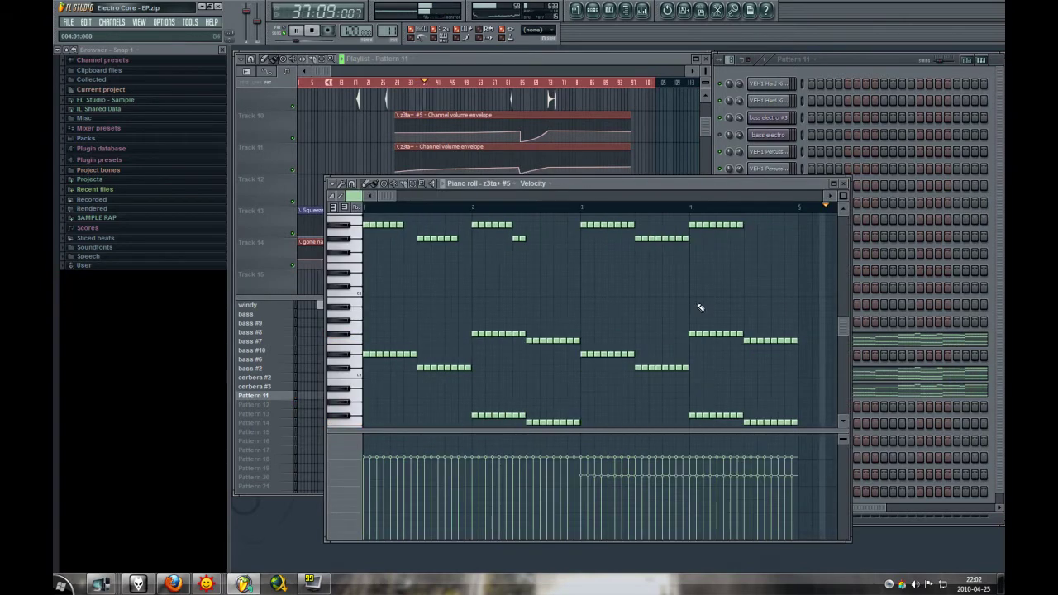
mouse_move(841, 329)
left_mouse_down()
mouse_move(844, 317)
mouse_move(843, 331)
left_mouse_up()
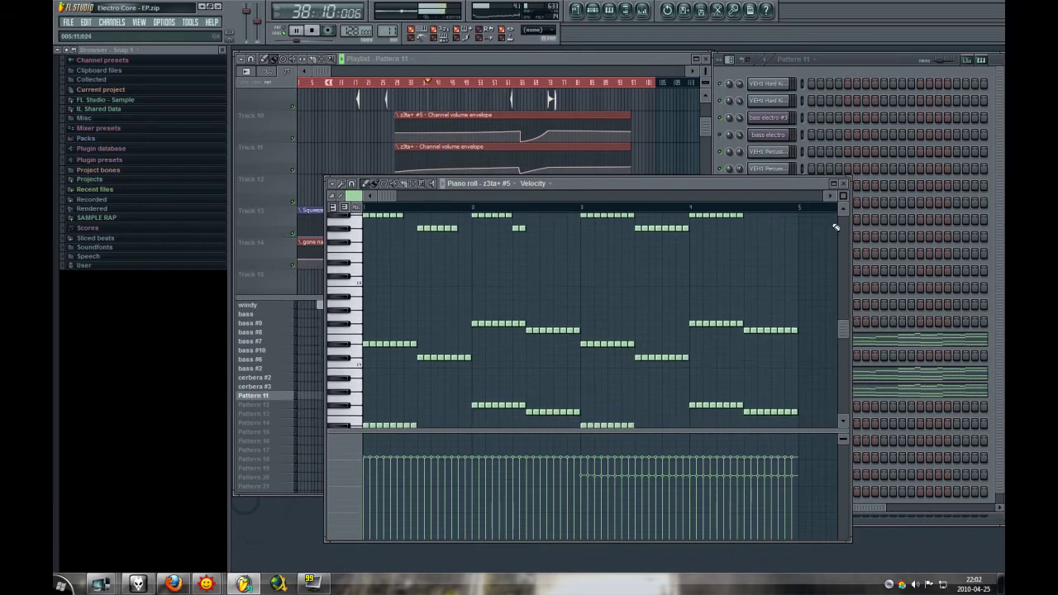
left_click(844, 184)
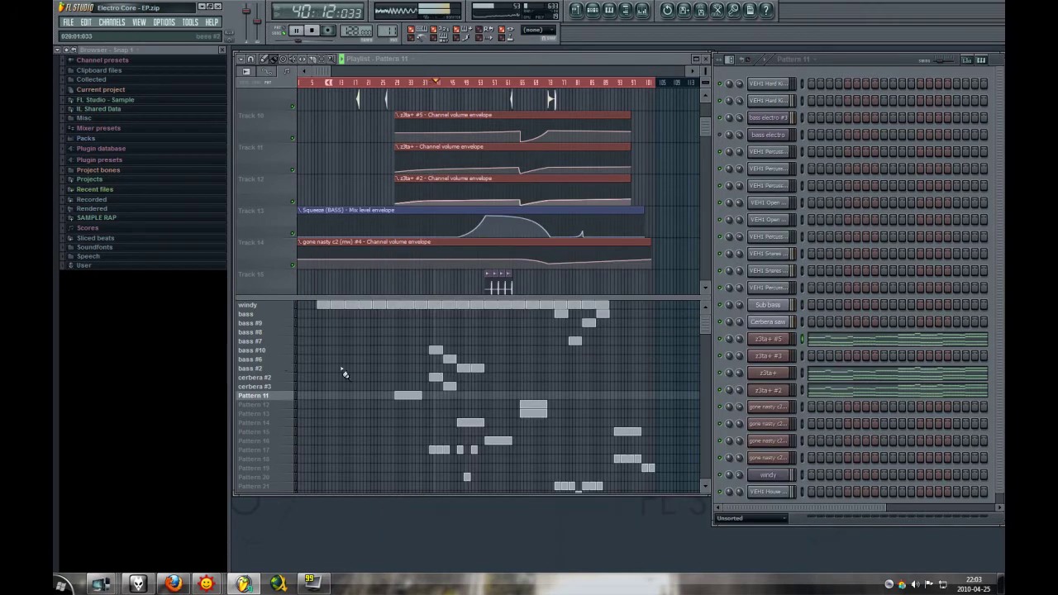
left_click(265, 351)
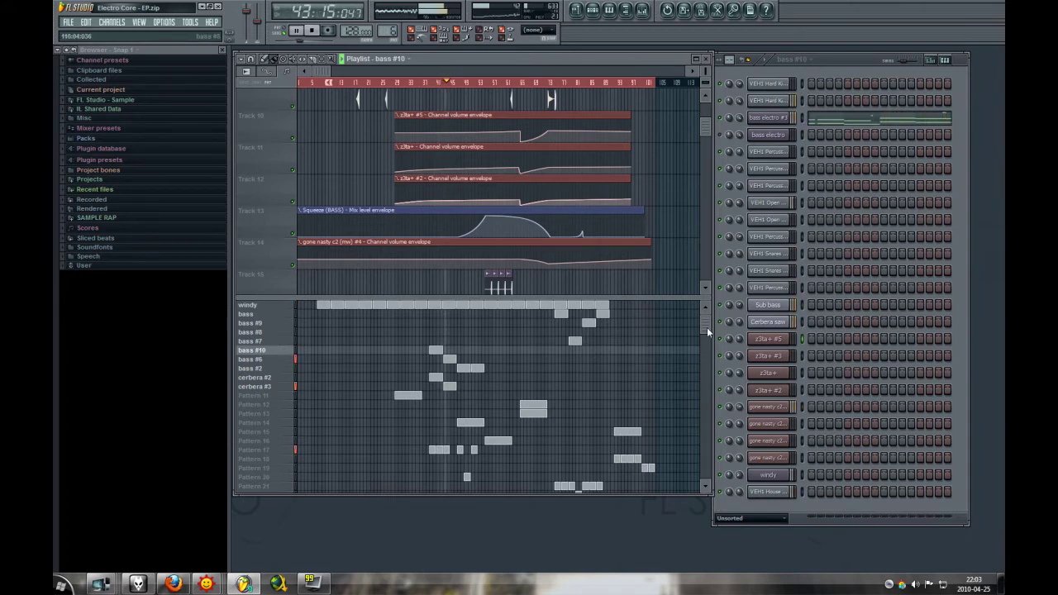
mouse_move(707, 331)
left_mouse_down()
mouse_move(705, 342)
mouse_move(705, 329)
left_mouse_up()
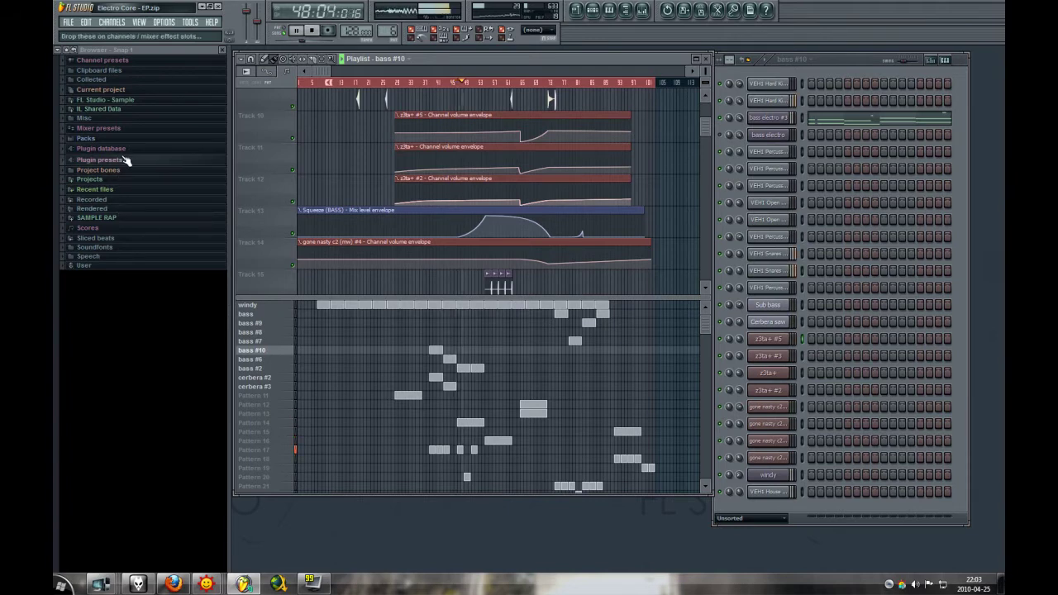
- Expand the FL Studio - Sample folder in the browser and view the contents of its Techno subfolder
left_click(128, 101)
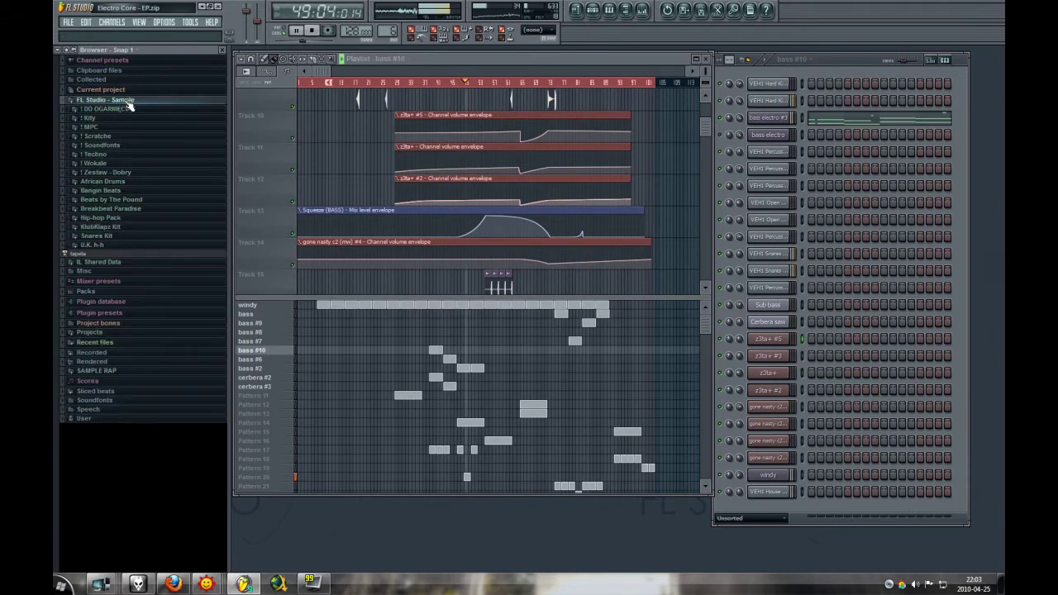
left_click(110, 155)
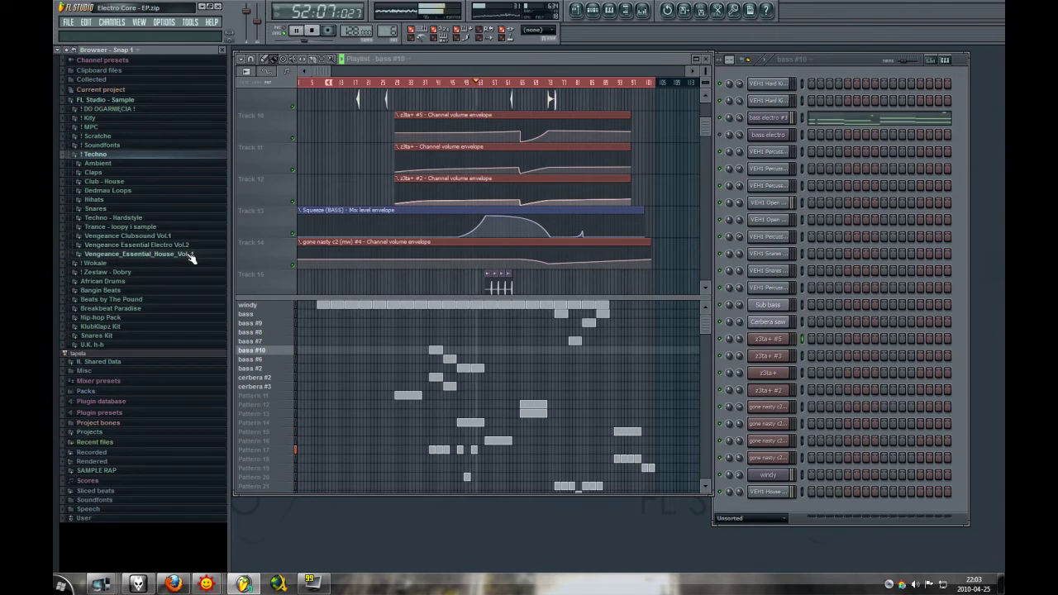
left_click(111, 156)
- Select Pattern 16 and view the z3ta+ synth of its gone nasty c2 (mw) #3 channel
left_click_drag(702, 325, 700, 332)
left_click(284, 409)
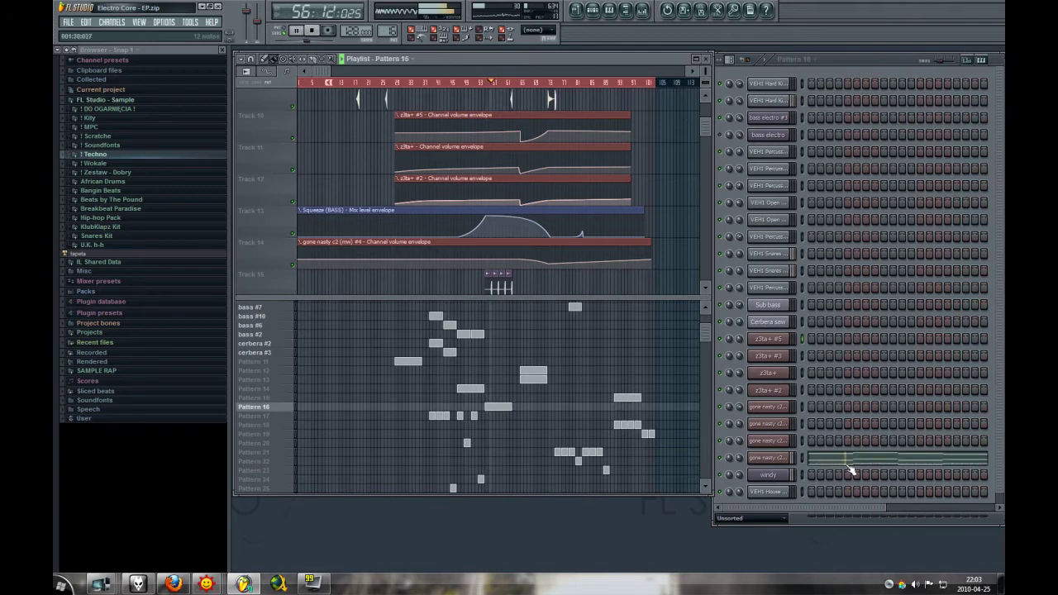
left_click(769, 457)
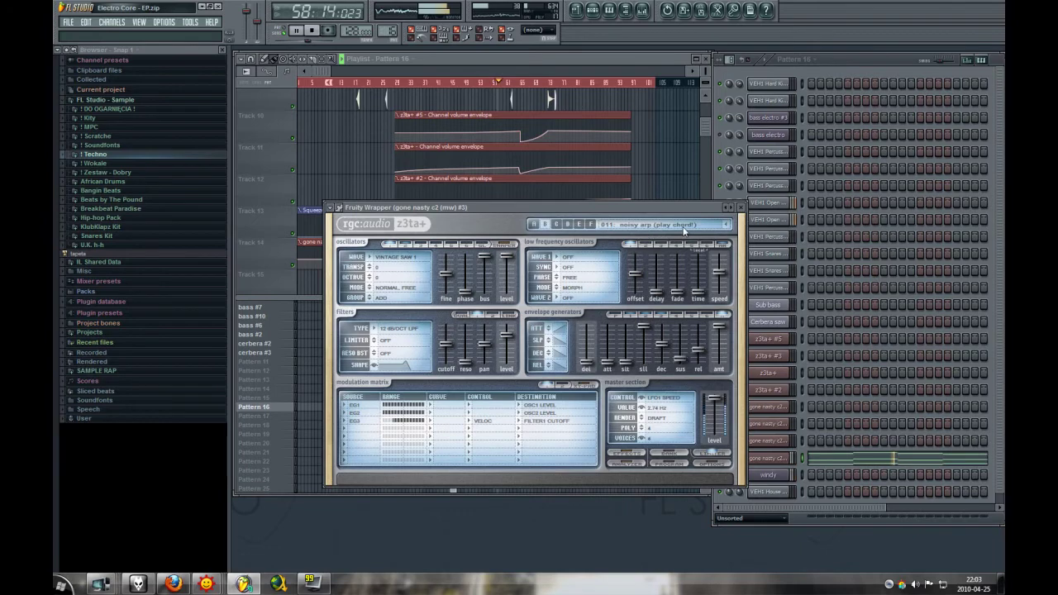
left_click(742, 208)
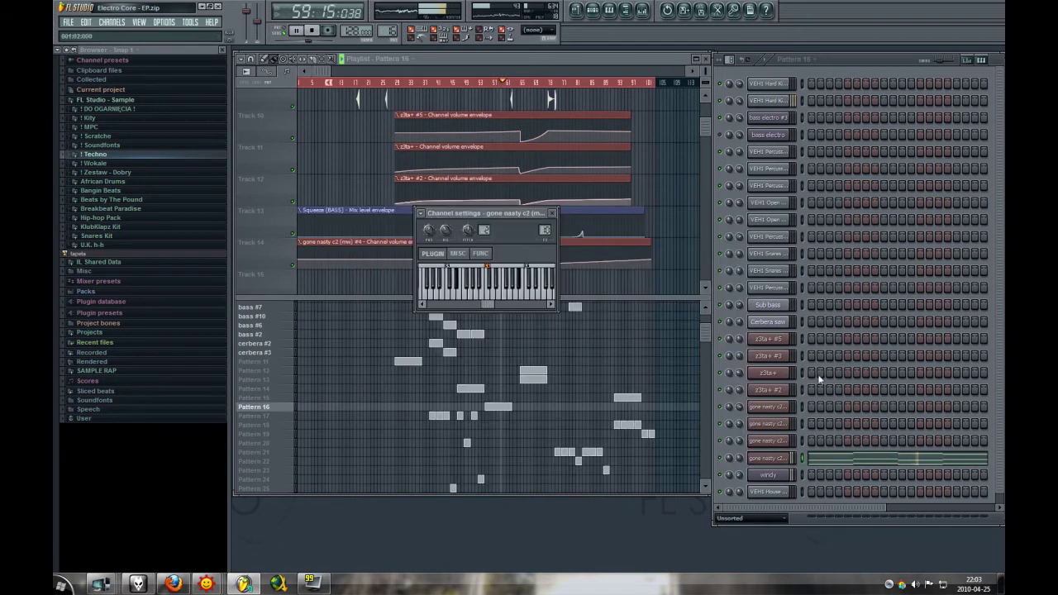
left_click(553, 213)
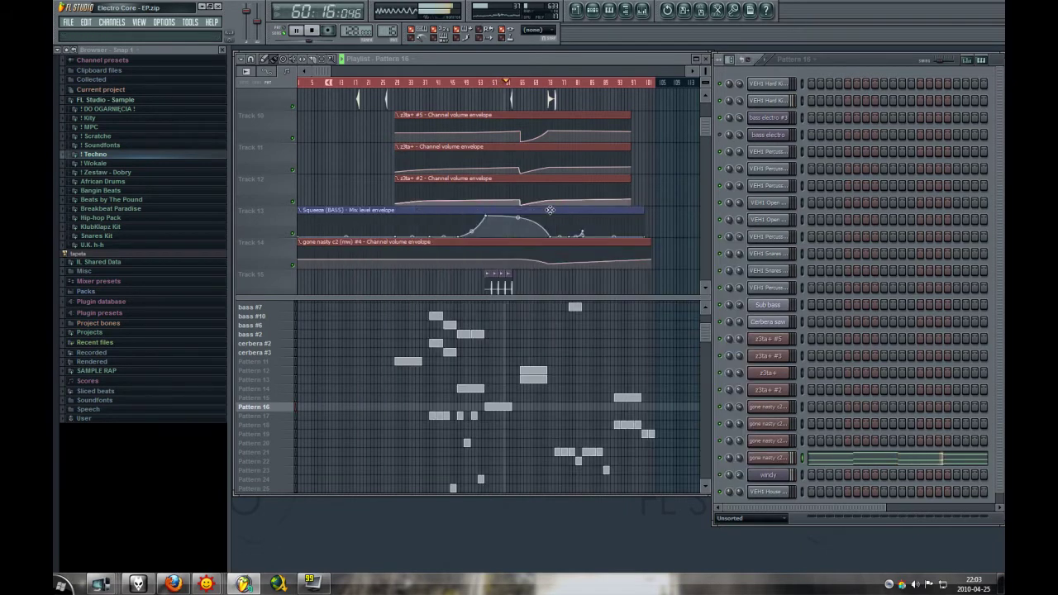
- Display Pattern 12 and look over the upper pattern blocks of the arrangement
left_click(273, 371)
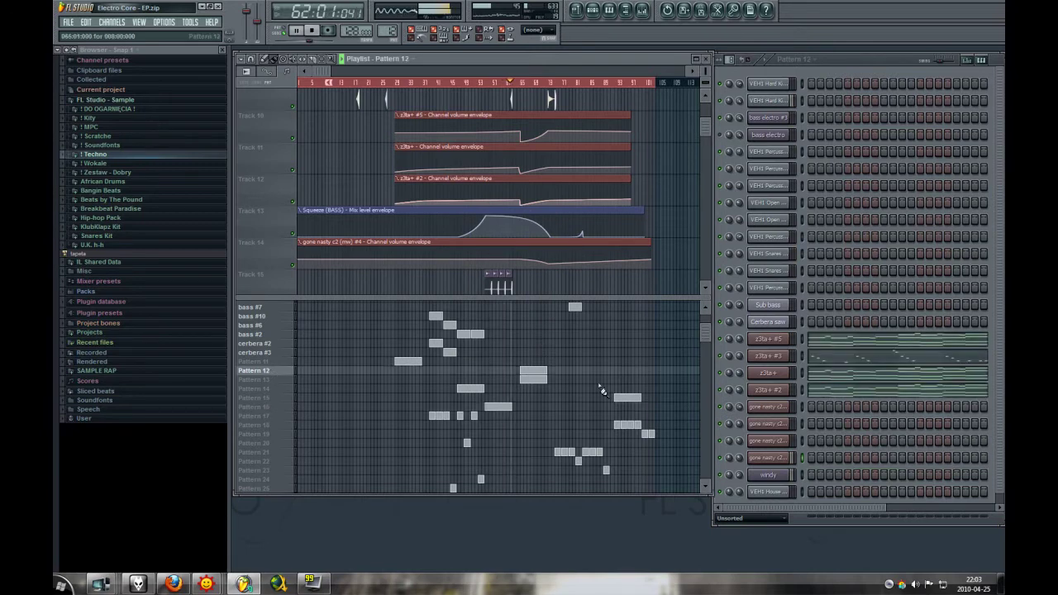
scroll(708, 331, "up", 4)
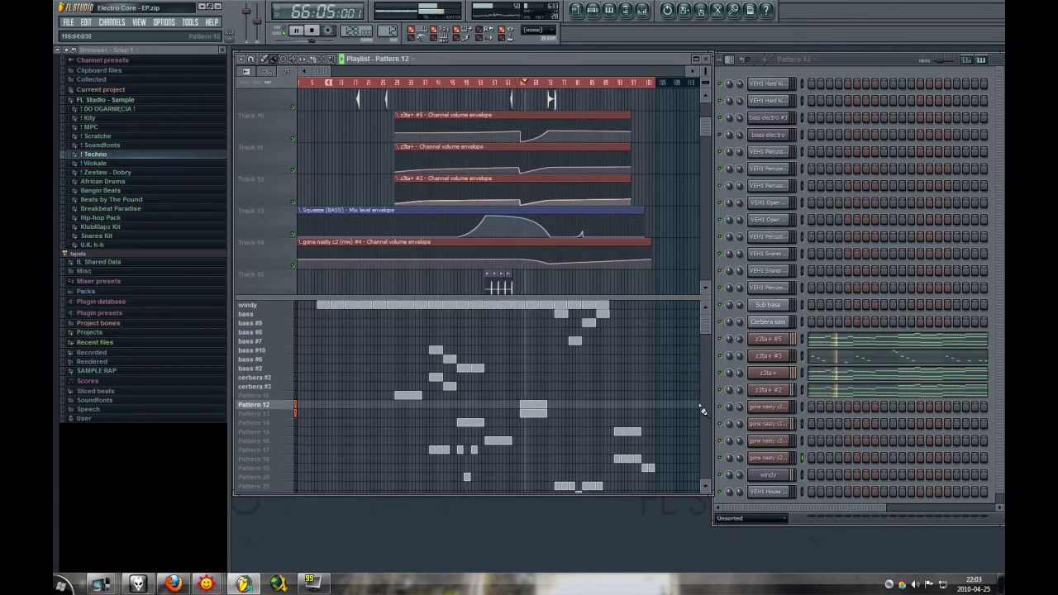
mouse_move(707, 325)
left_mouse_down()
mouse_move(704, 345)
mouse_move(707, 320)
left_mouse_up()
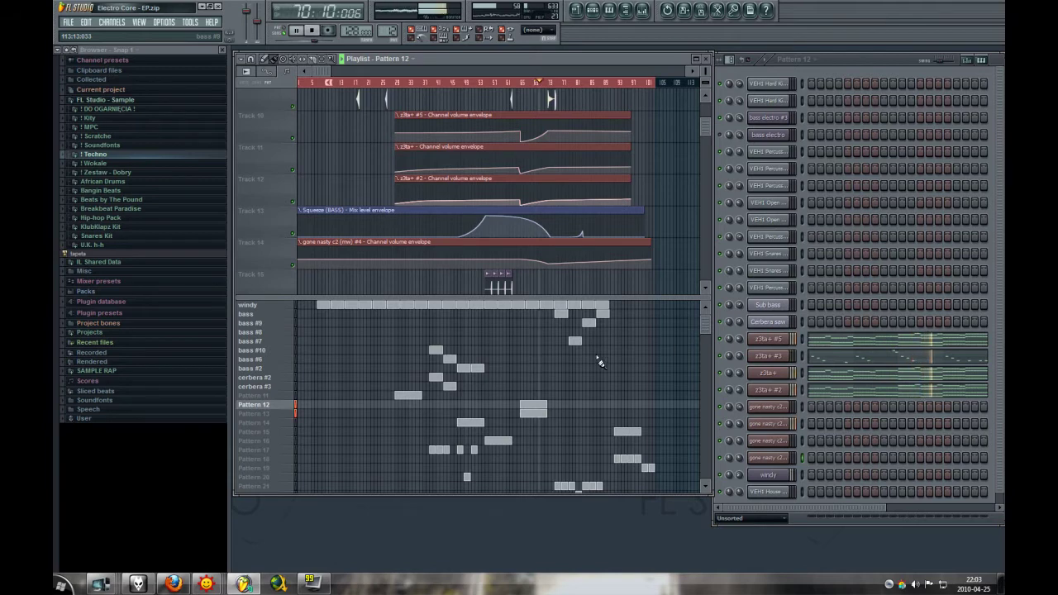
- Examine the bass electro #3 notes of the bass pattern in the piano roll, and display Pattern 21
left_click(268, 315)
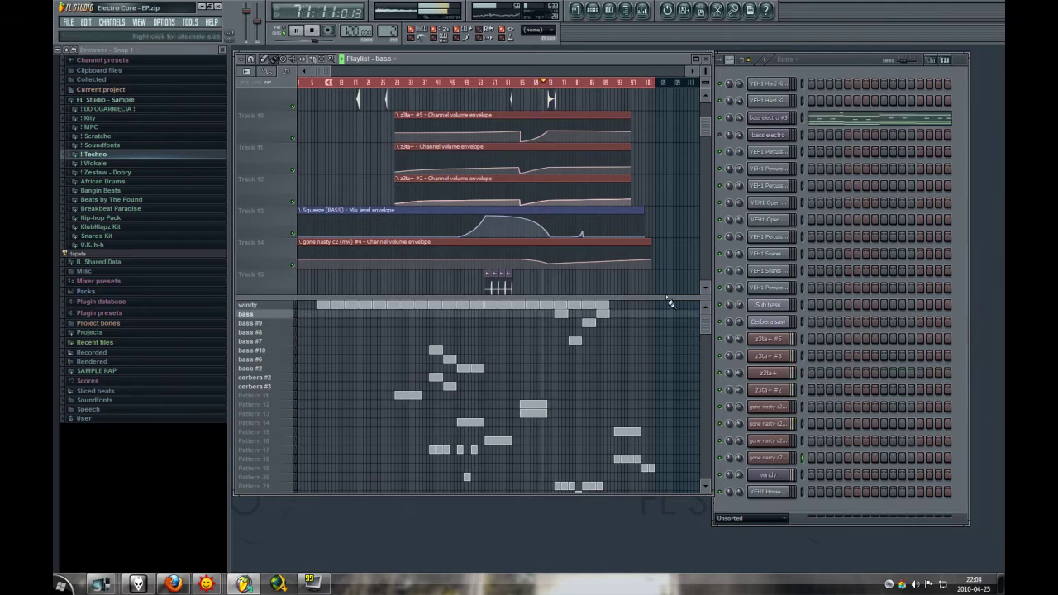
left_click(843, 121)
left_click_drag(841, 248, 833, 274)
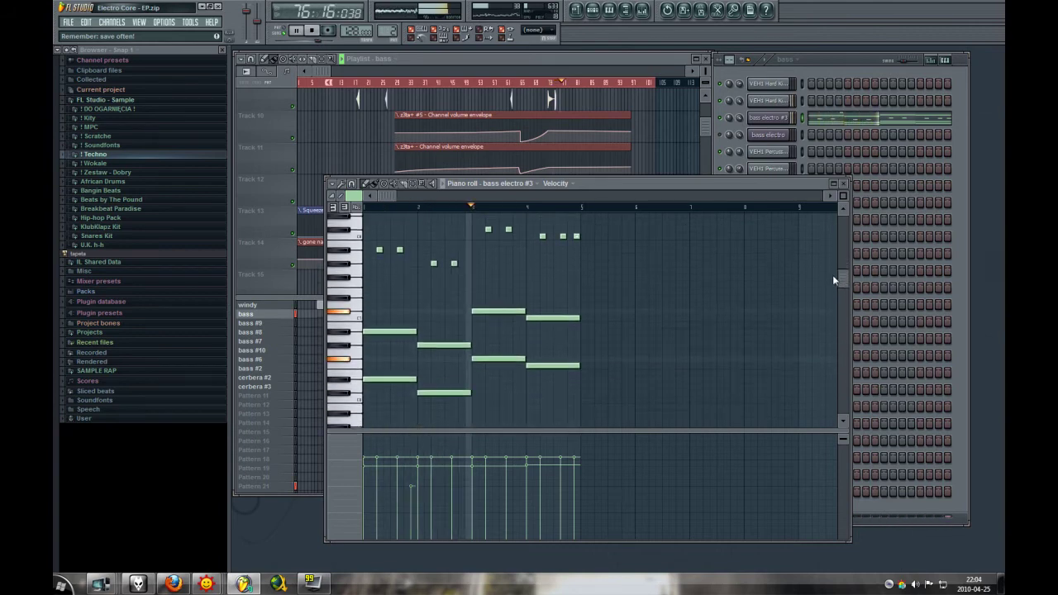
left_click(842, 184)
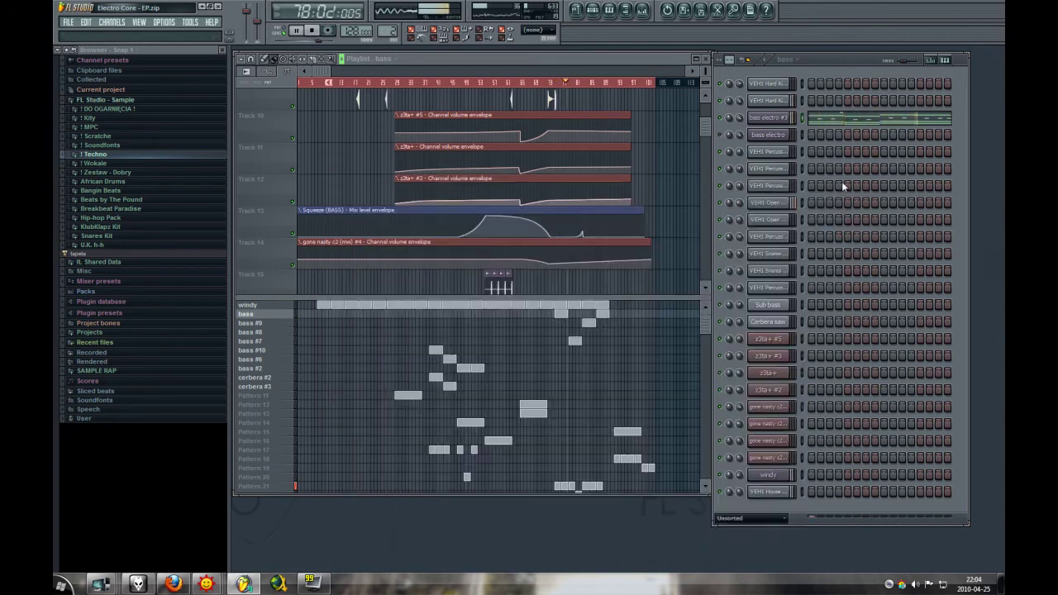
left_click(275, 488)
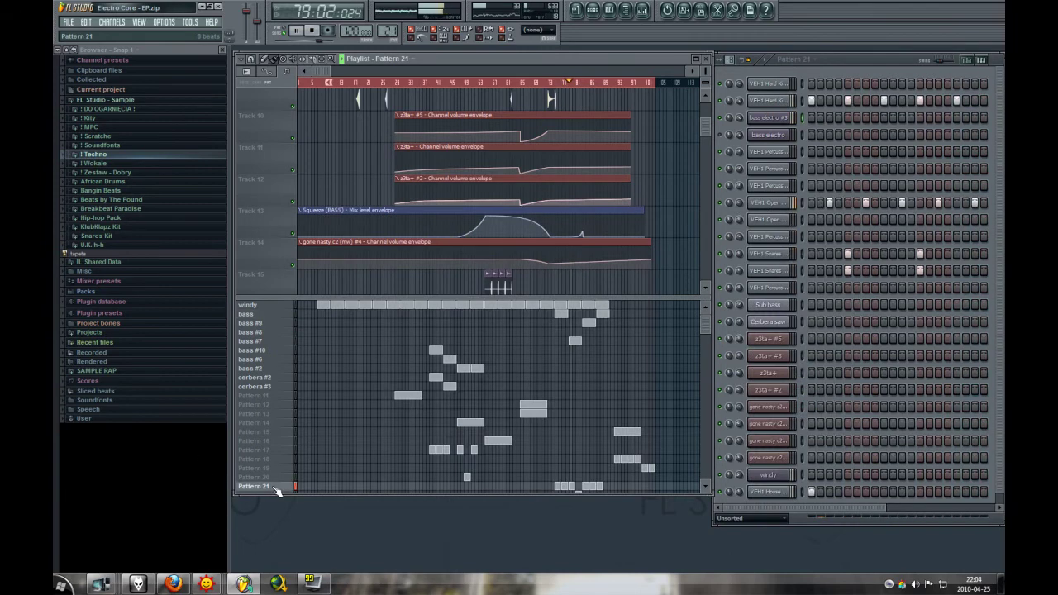
left_click_drag(817, 508, 787, 512)
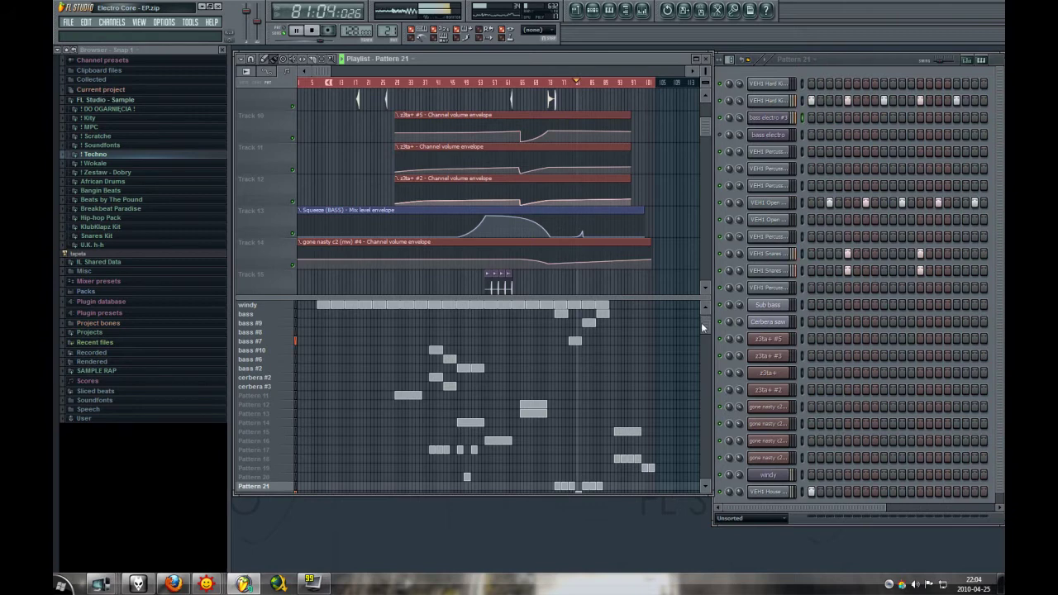
- Select the pikanie pattern and examine its gone nasty c2 (mw) #2 notes in the piano roll
scroll(701, 323, "down", 5)
scroll(698, 347, "down", 6)
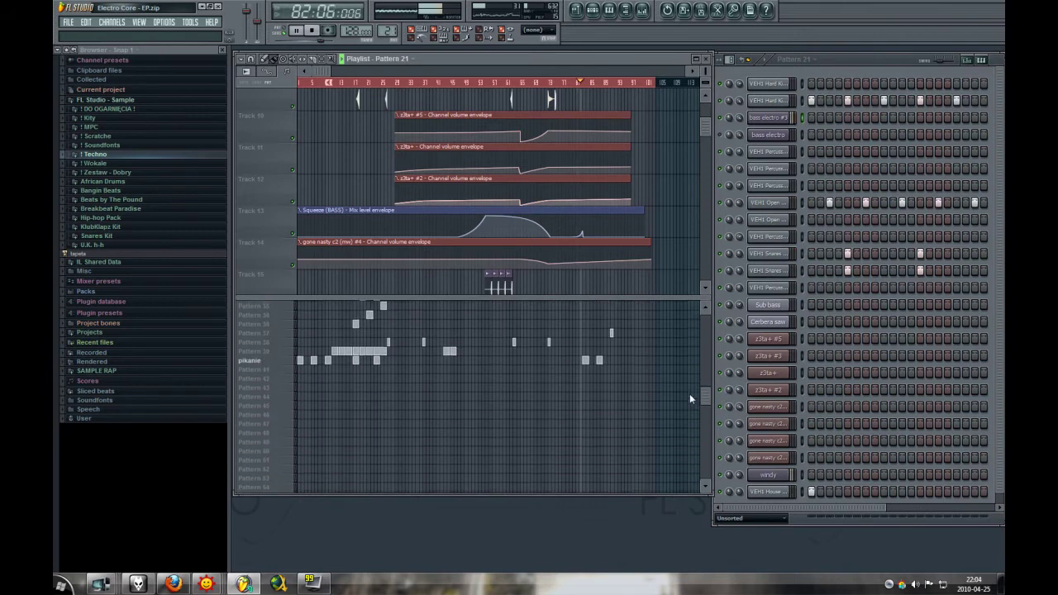
left_click(271, 374)
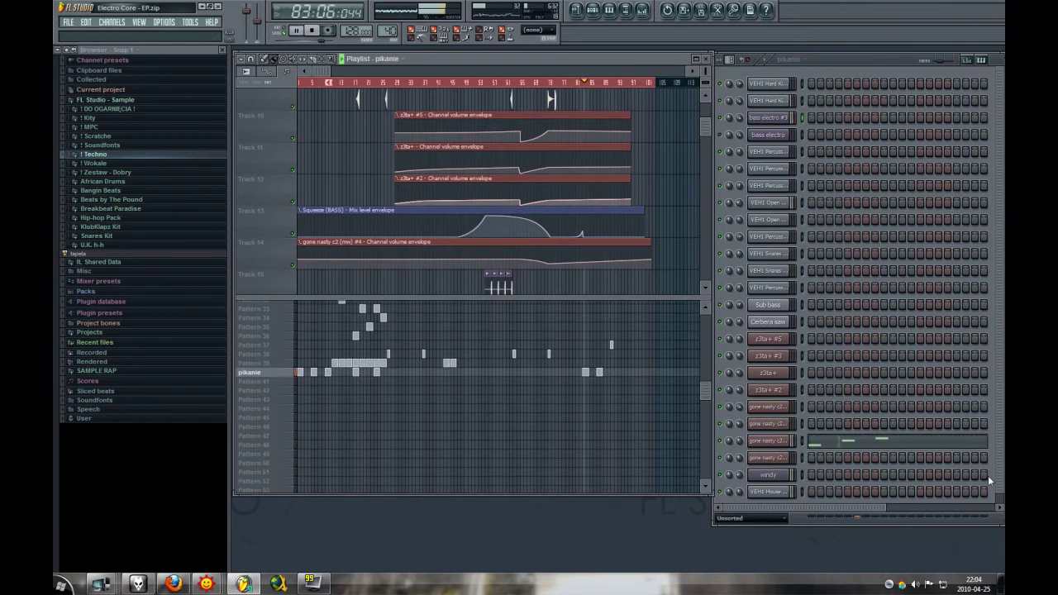
left_click(827, 447)
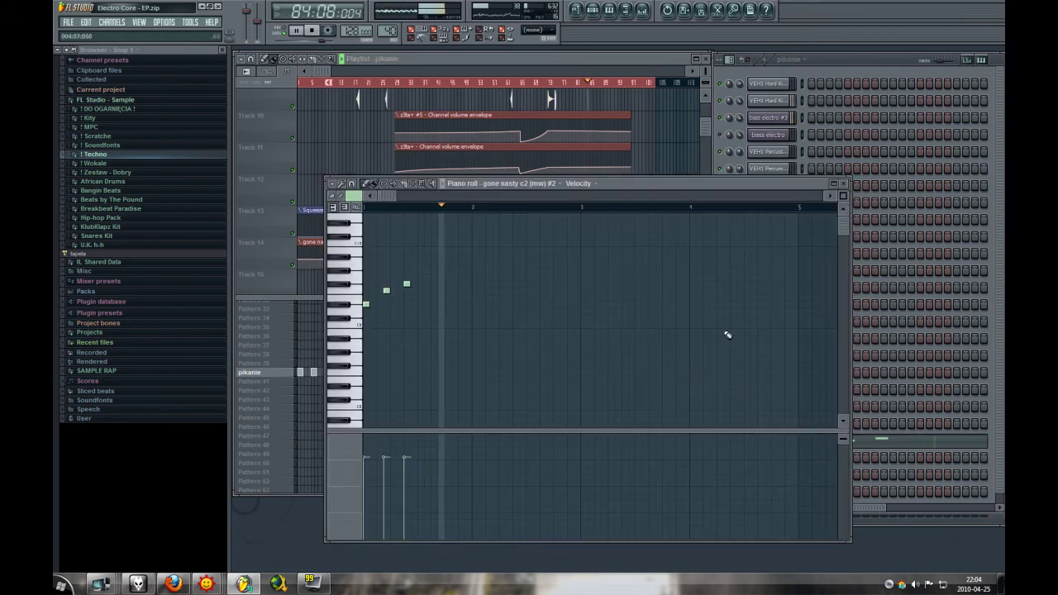
left_click(845, 189)
- View the z3ta+ synth of the gone nasty c2 (mw) #2 channel and close it
left_click(773, 441)
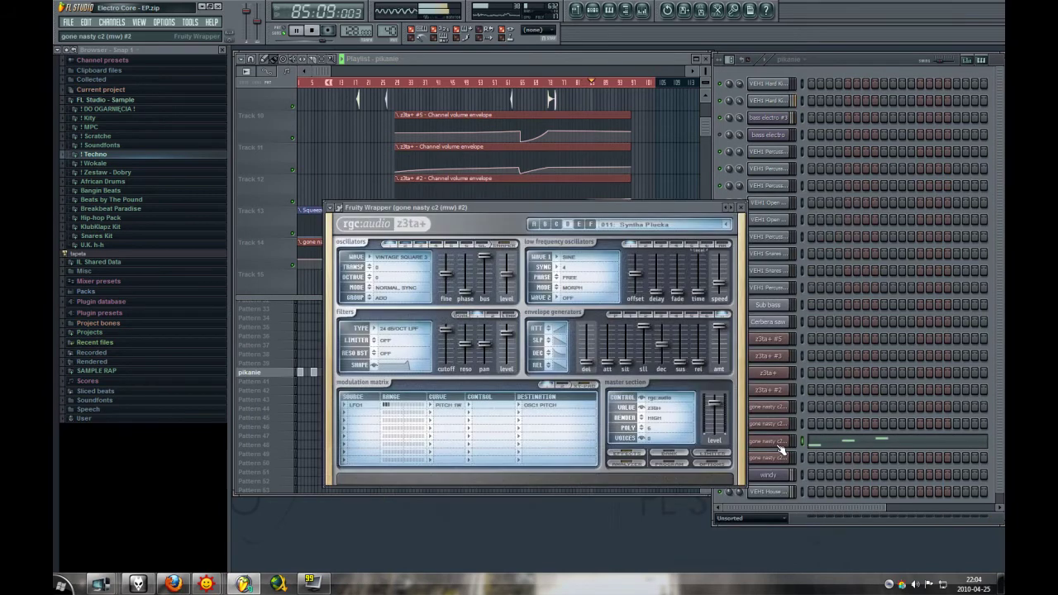
left_click(741, 209)
left_click(551, 215)
- Display Pattern 15 from the upper part of the pattern list
left_click_drag(702, 391, 712, 312)
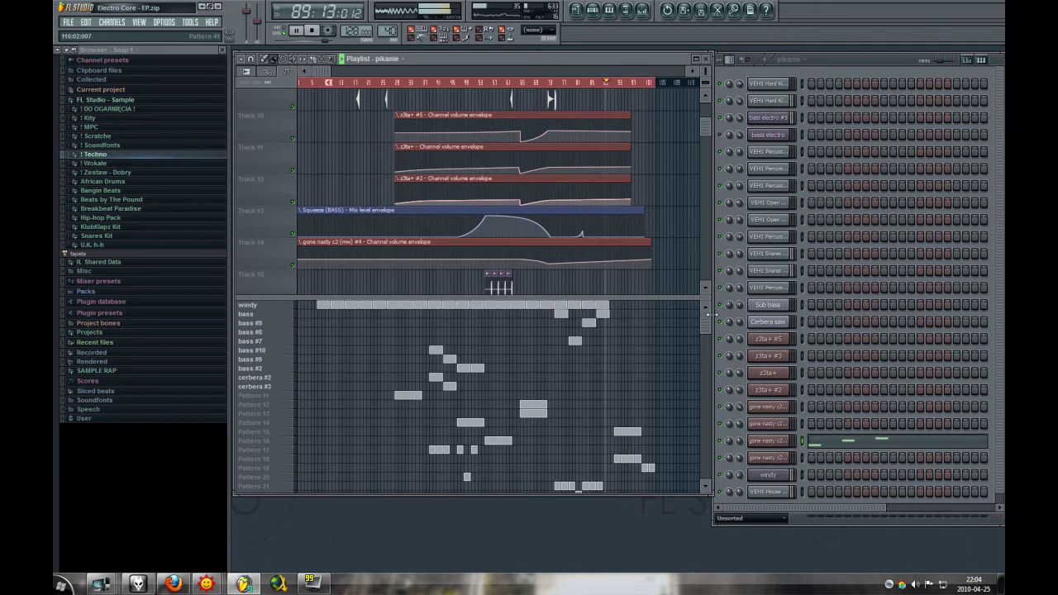
left_click(283, 433)
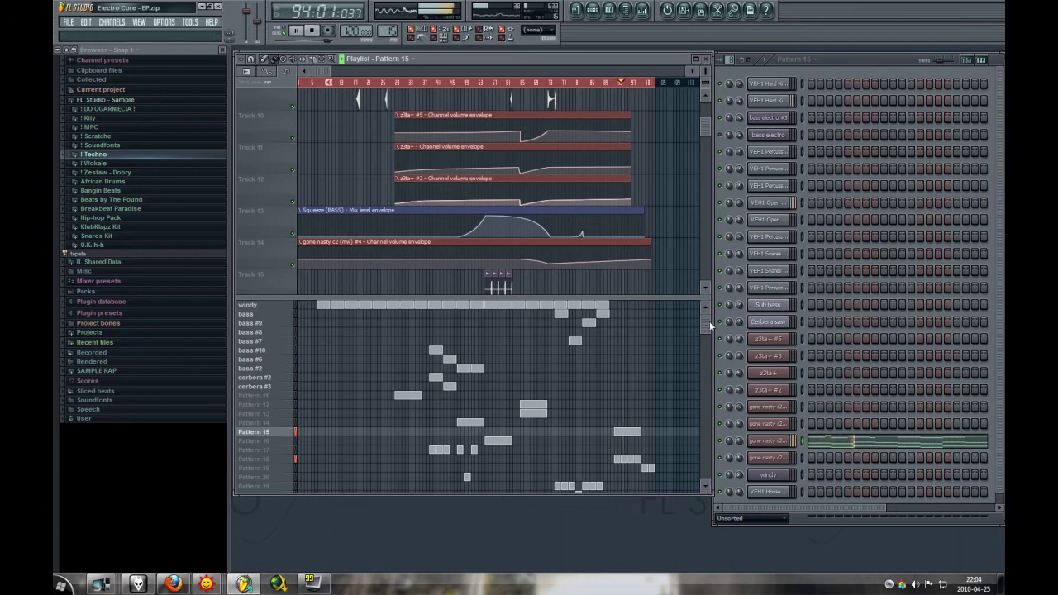
scroll(707, 326, "down", 1)
left_click_drag(707, 318, 706, 310)
- Look over the audio clips and the z3ta+ #3 volume envelope on Tracks 16 to 21 of the playlist
left_click_drag(704, 127, 705, 138)
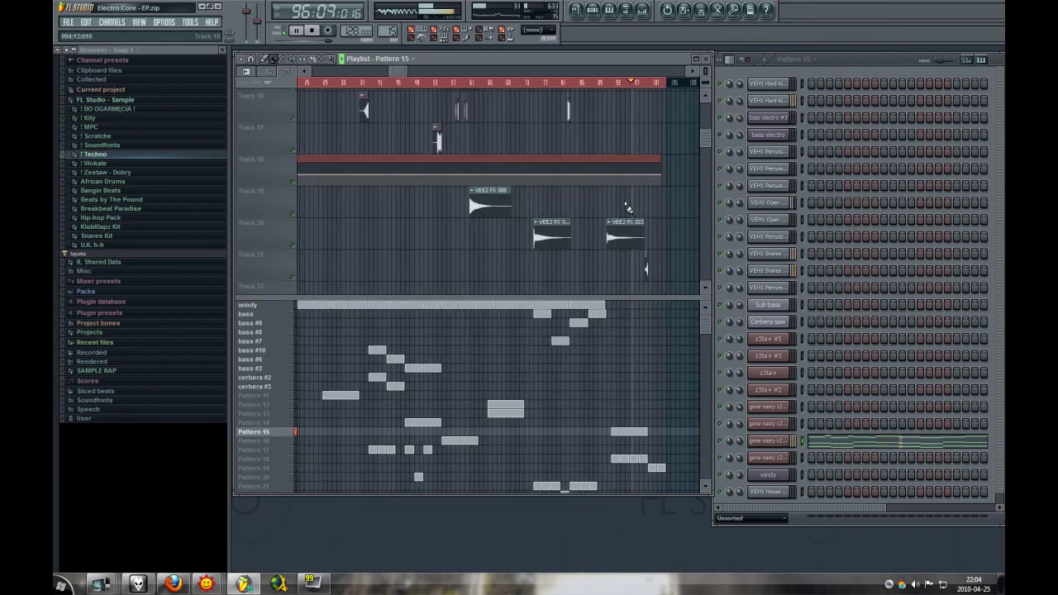
mouse_move(703, 144)
left_mouse_down()
mouse_move(706, 116)
mouse_move(709, 137)
left_mouse_up()
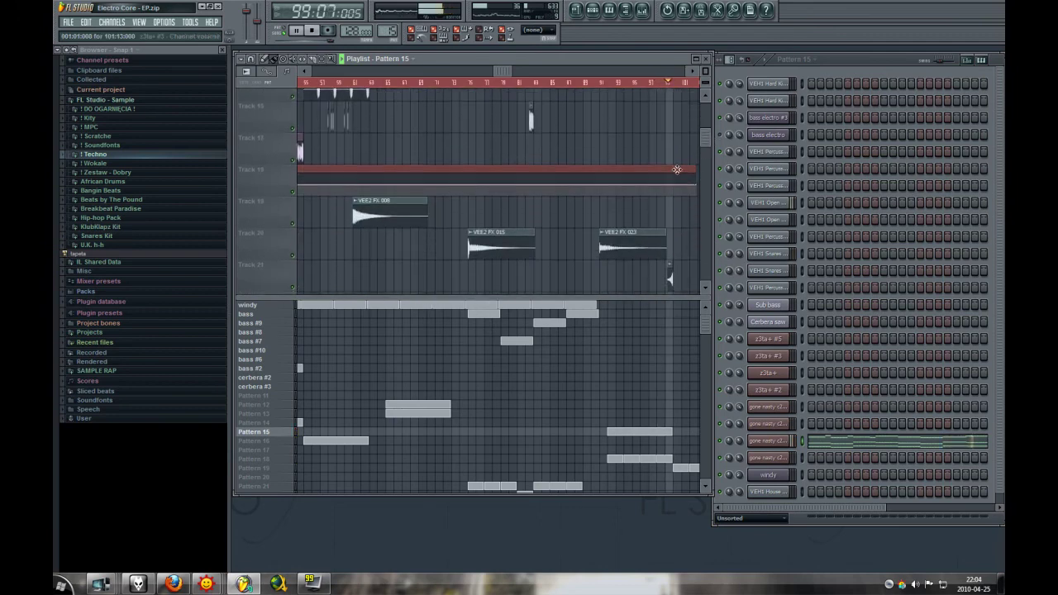
scroll(676, 171, "down", 6)
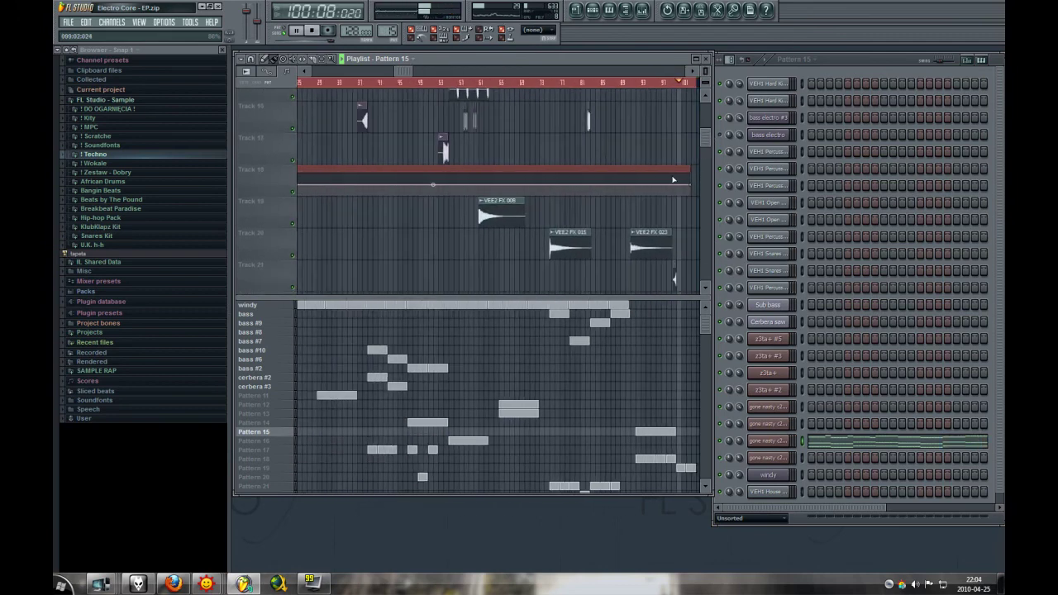
scroll(670, 187, "down", 1)
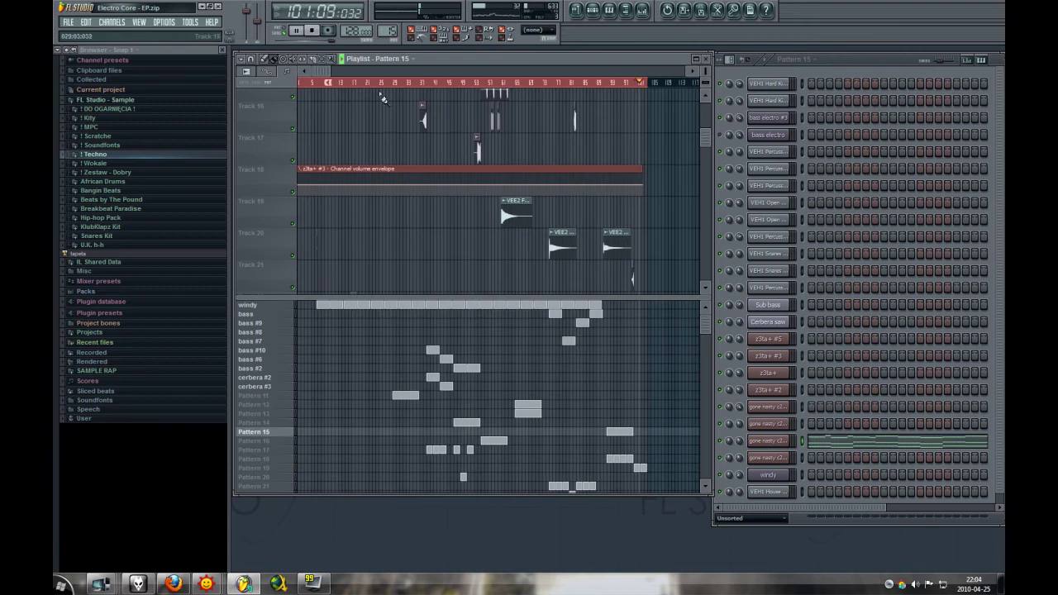